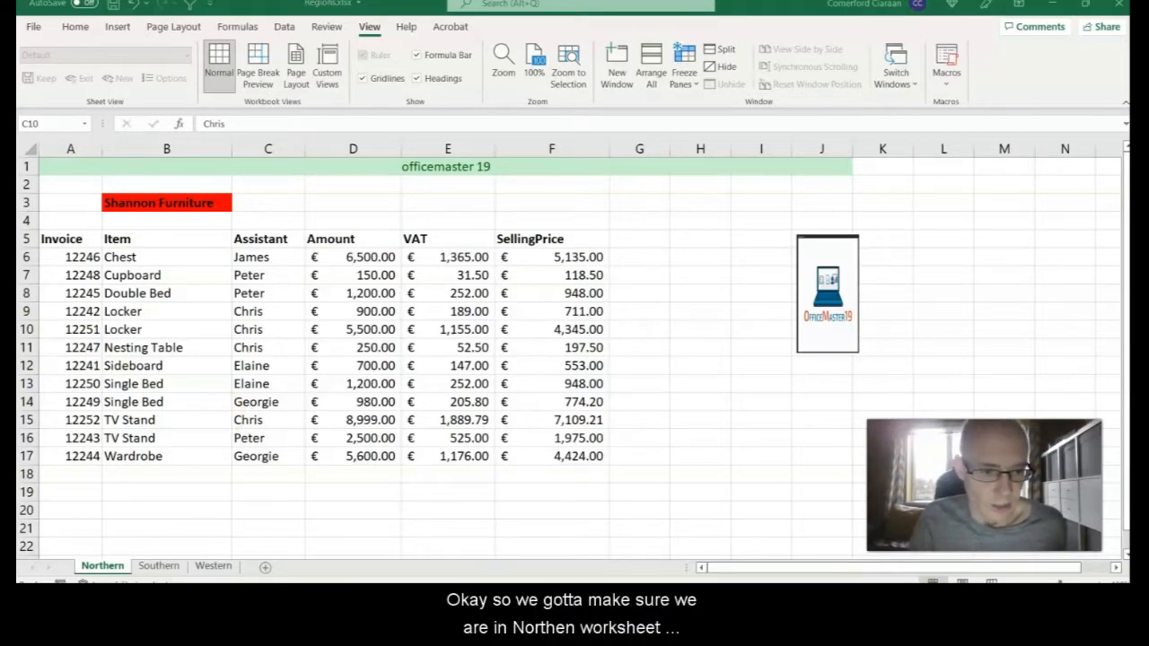
Convert the range A5:F17 on the Northern sheet to a table with headers, using the orange banded light style with a filled header.
{"action": "left_click", "coordinate": [153, 567]}
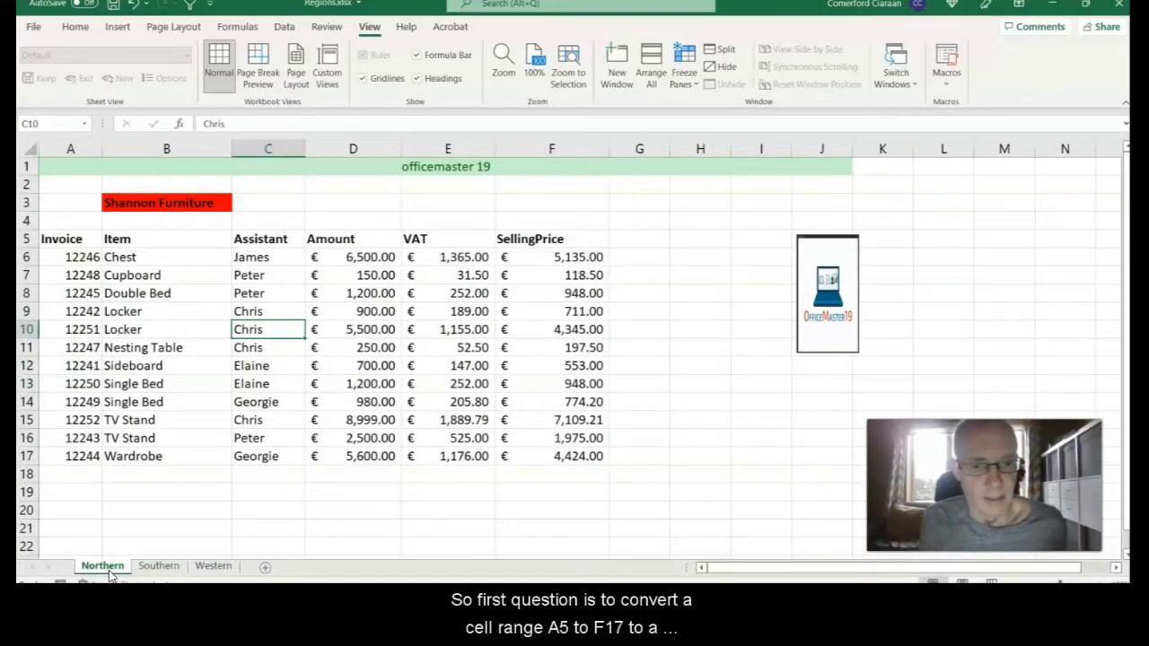
{"action": "left_click", "coordinate": [62, 244]}
{"action": "left_click_drag", "start_coordinate": [62, 249], "coordinate": [542, 451]}
{"action": "left_click", "coordinate": [75, 27]}
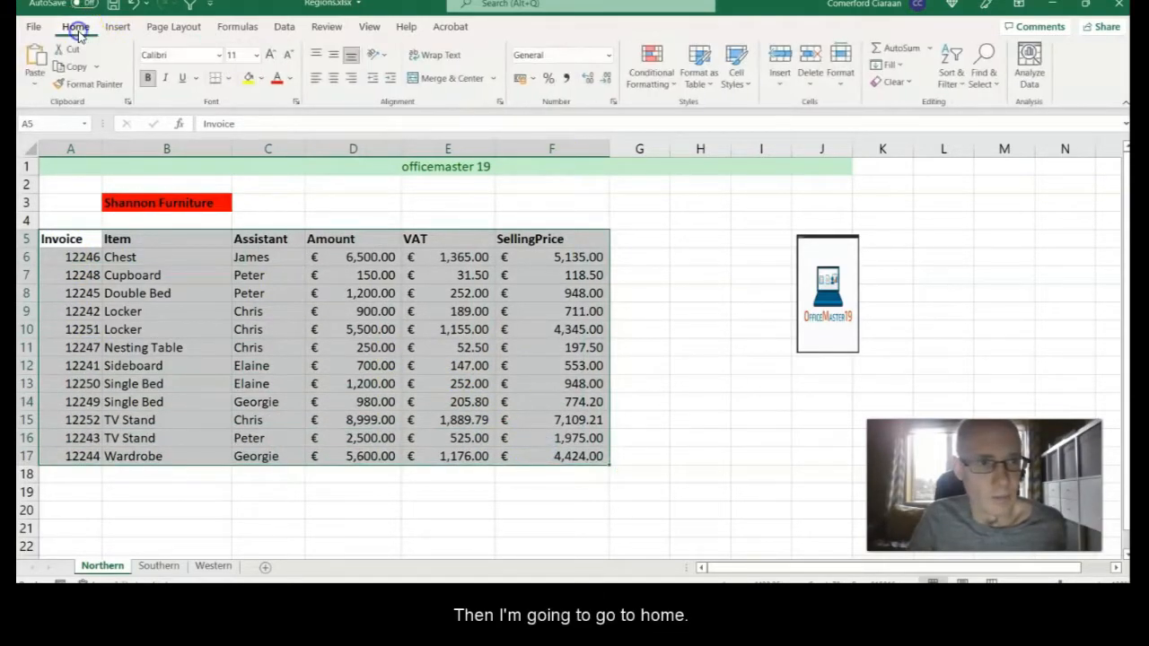
{"action": "left_click", "coordinate": [694, 84]}
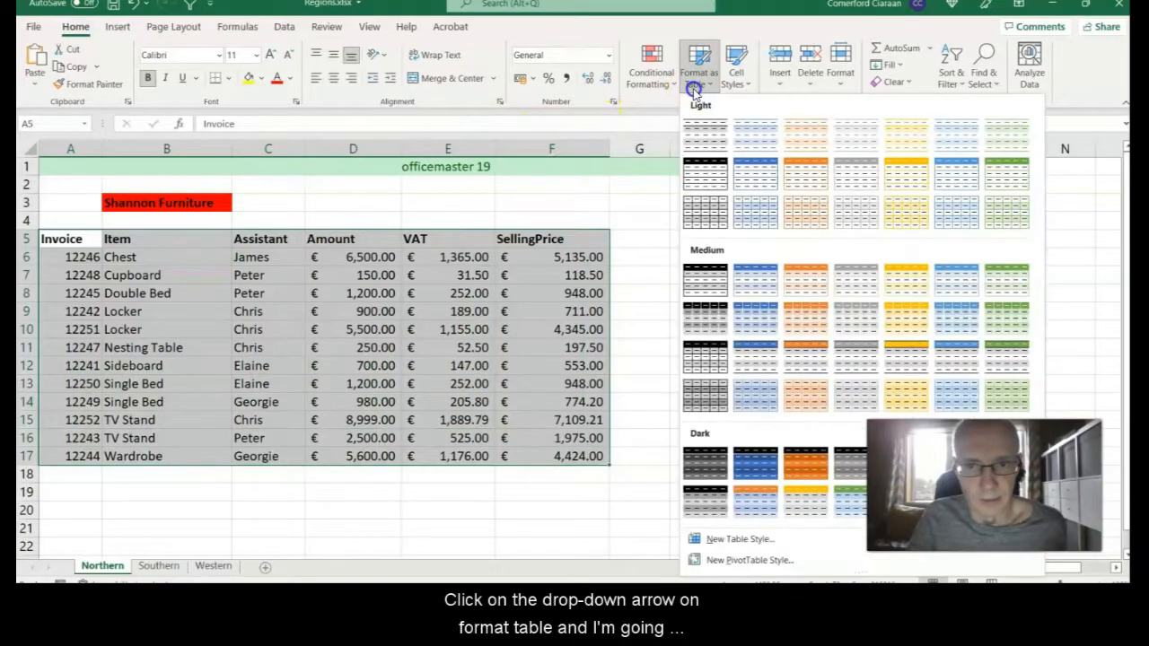
{"action": "left_click", "coordinate": [795, 166]}
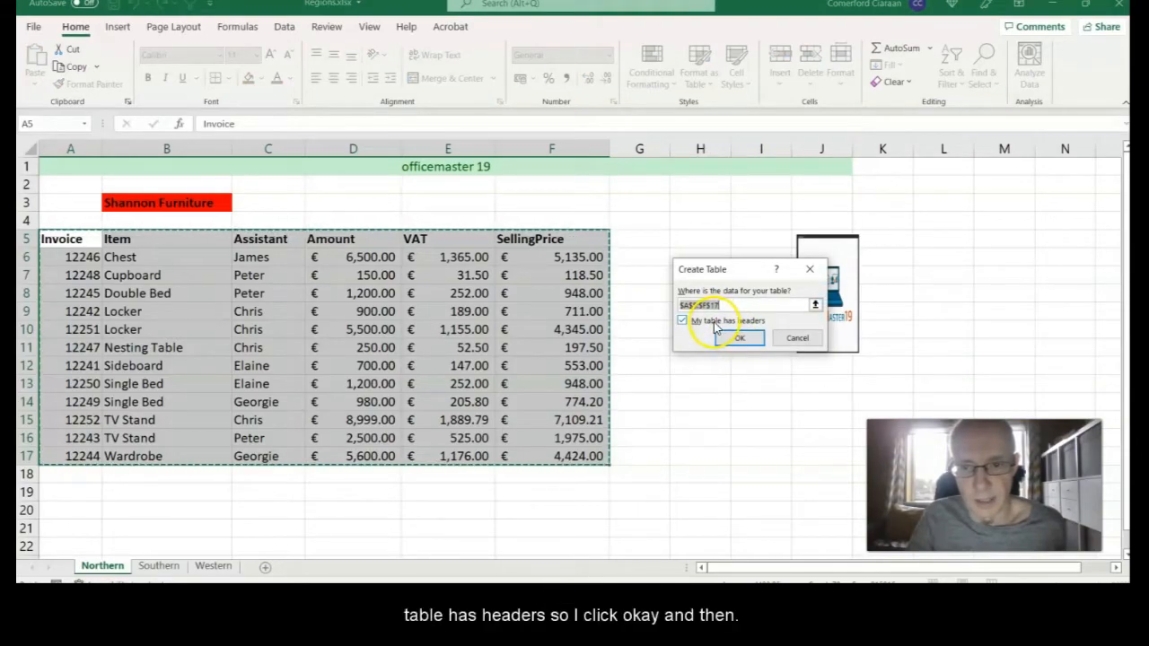
{"action": "left_click", "coordinate": [735, 342]}
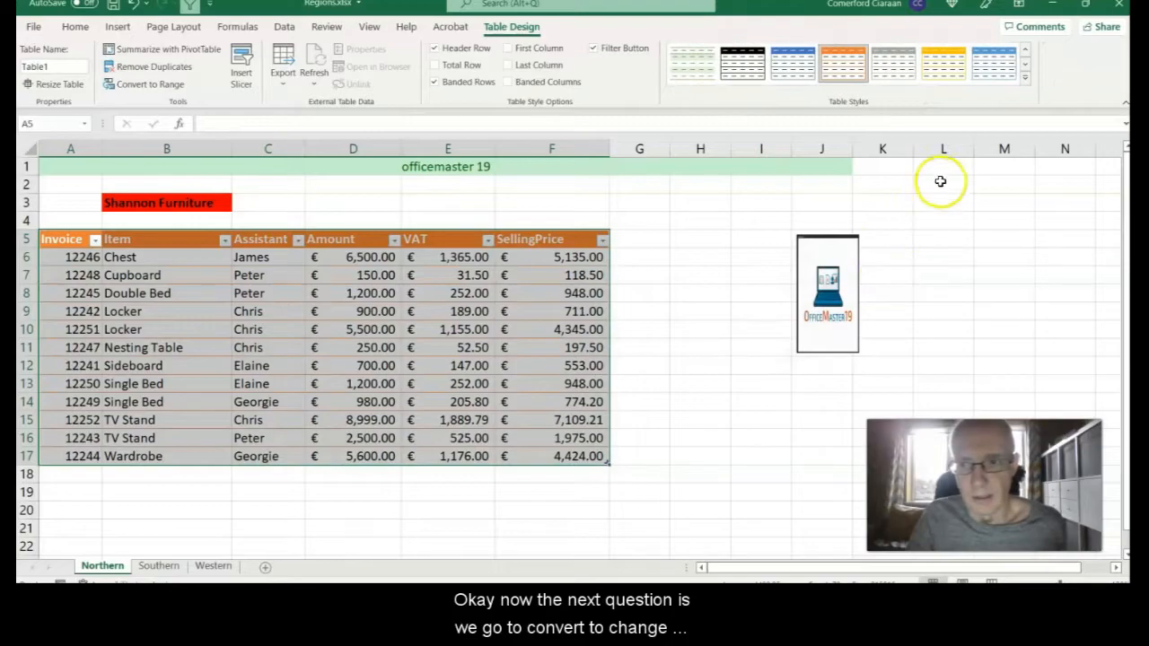
Change the table style to Blue, Table Style Light 13 and add a total row to the table.
{"action": "left_click", "coordinate": [993, 72]}
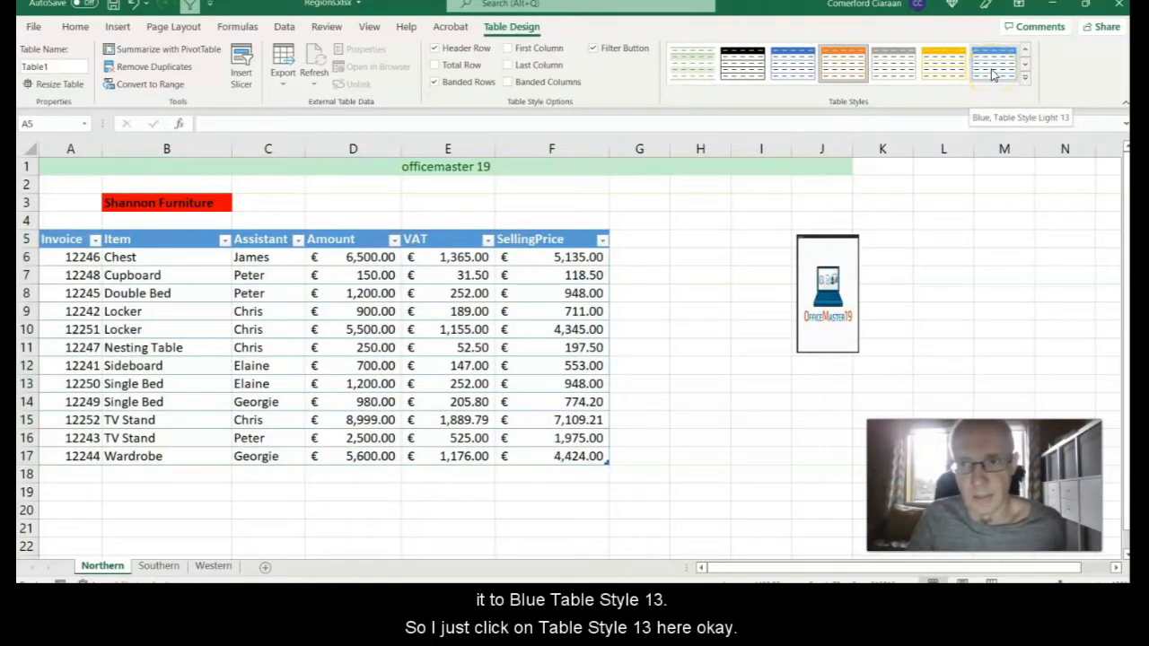
{"action": "left_click", "coordinate": [474, 362]}
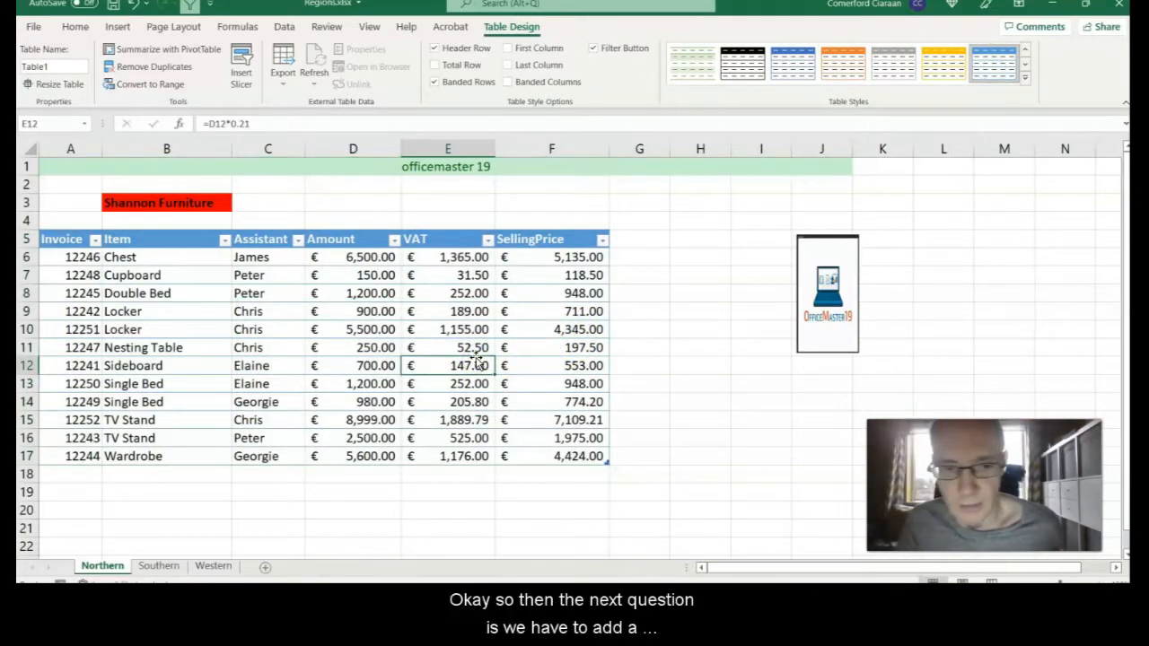
{"action": "left_click", "coordinate": [449, 455]}
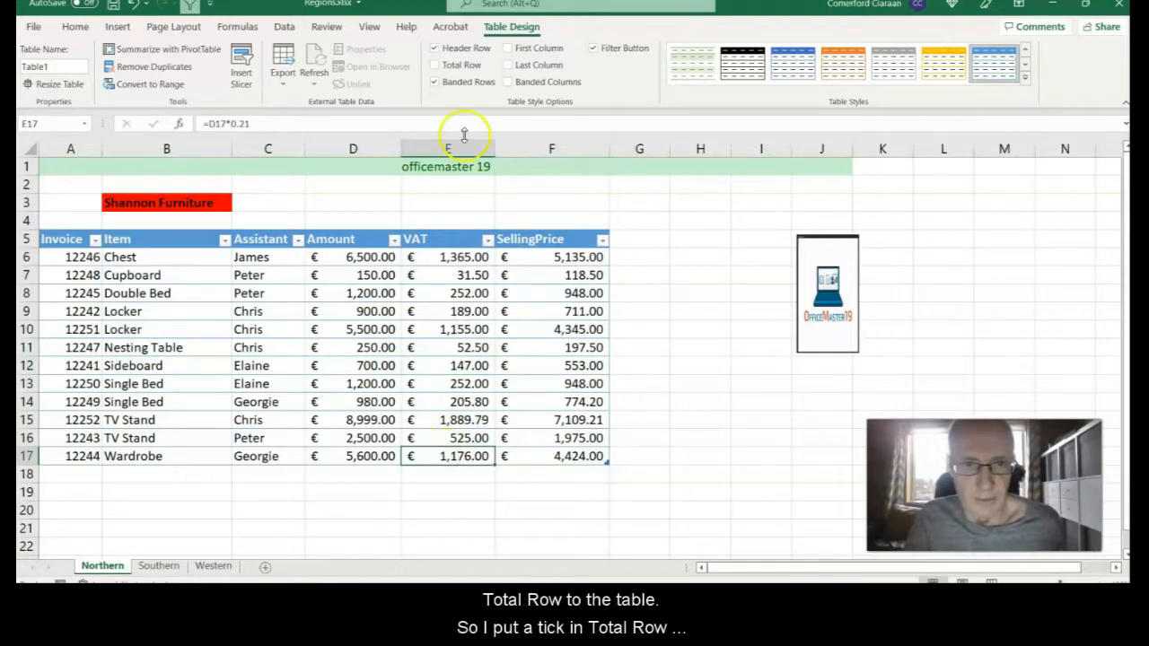
{"action": "left_click", "coordinate": [435, 66]}
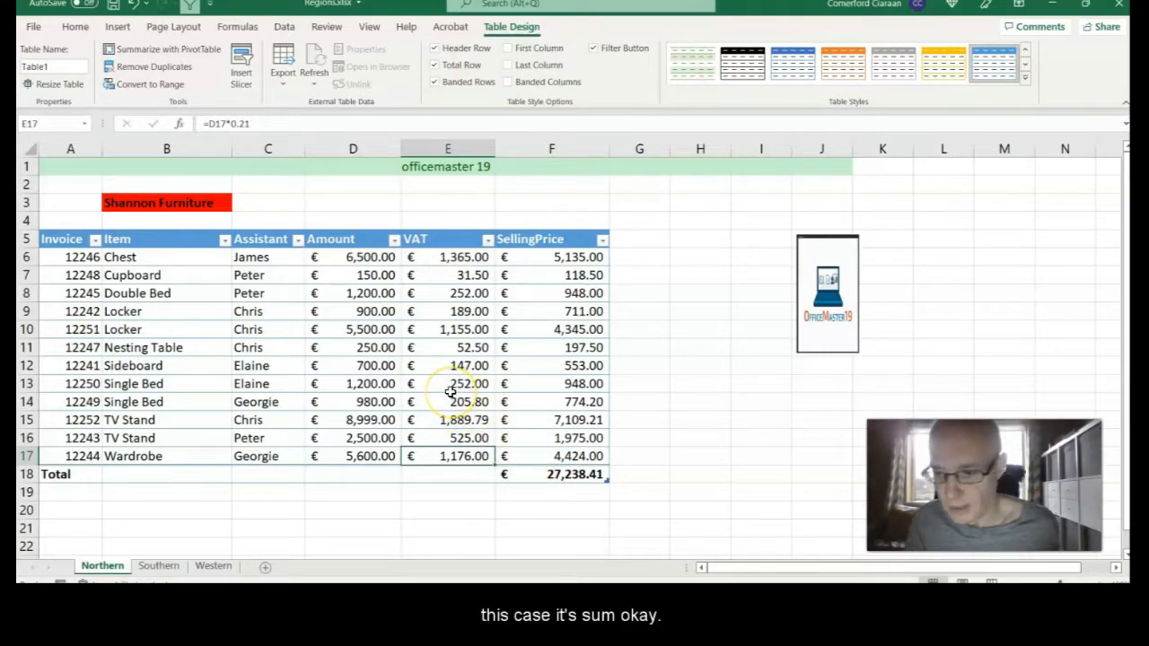
{"action": "left_click", "coordinate": [431, 365]}
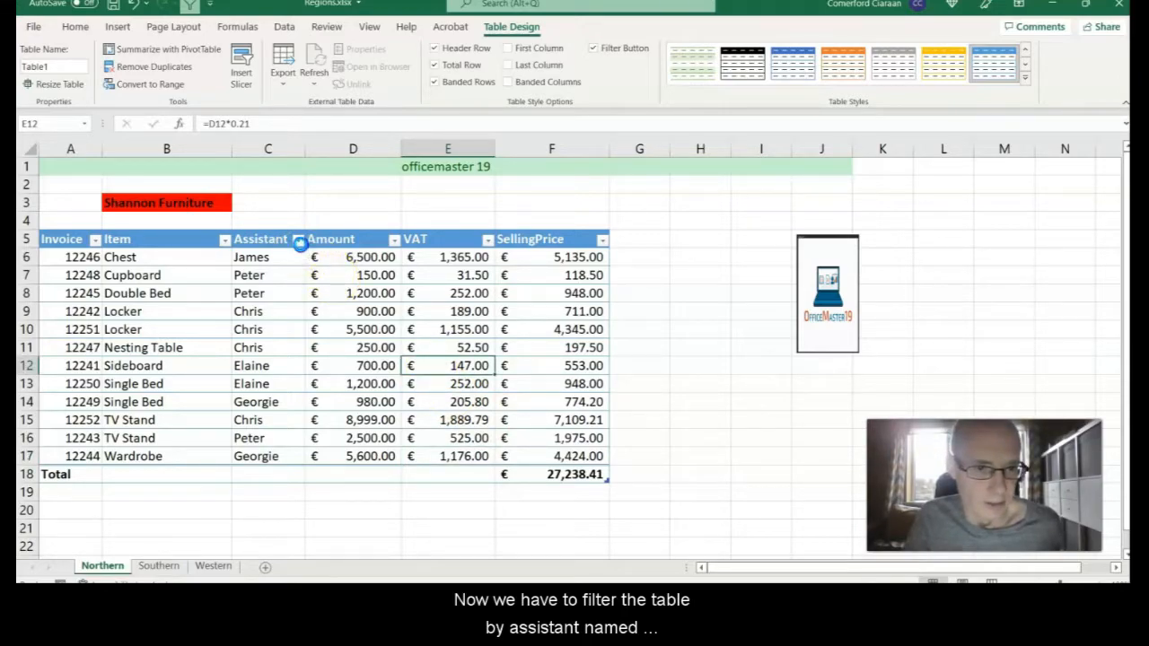
Filter the Assistant column to show only the rows of the first assistant in the filter list.
{"action": "left_click", "coordinate": [298, 240]}
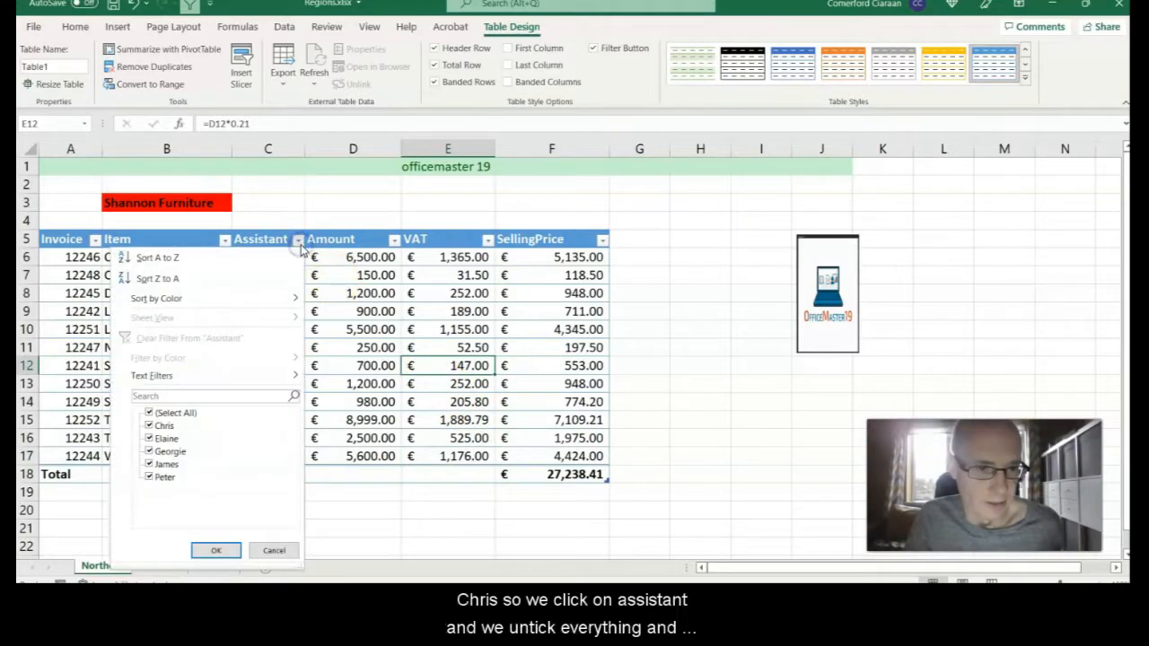
{"action": "left_click", "coordinate": [149, 414]}
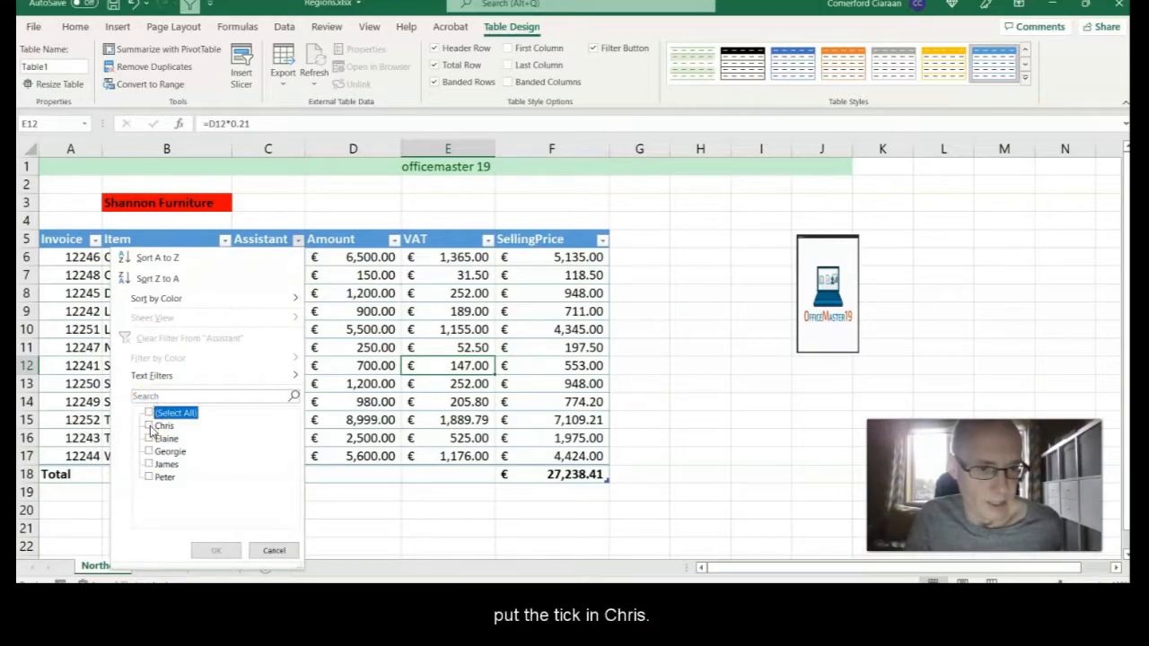
{"action": "left_click", "coordinate": [149, 427]}
{"action": "left_click", "coordinate": [208, 549]}
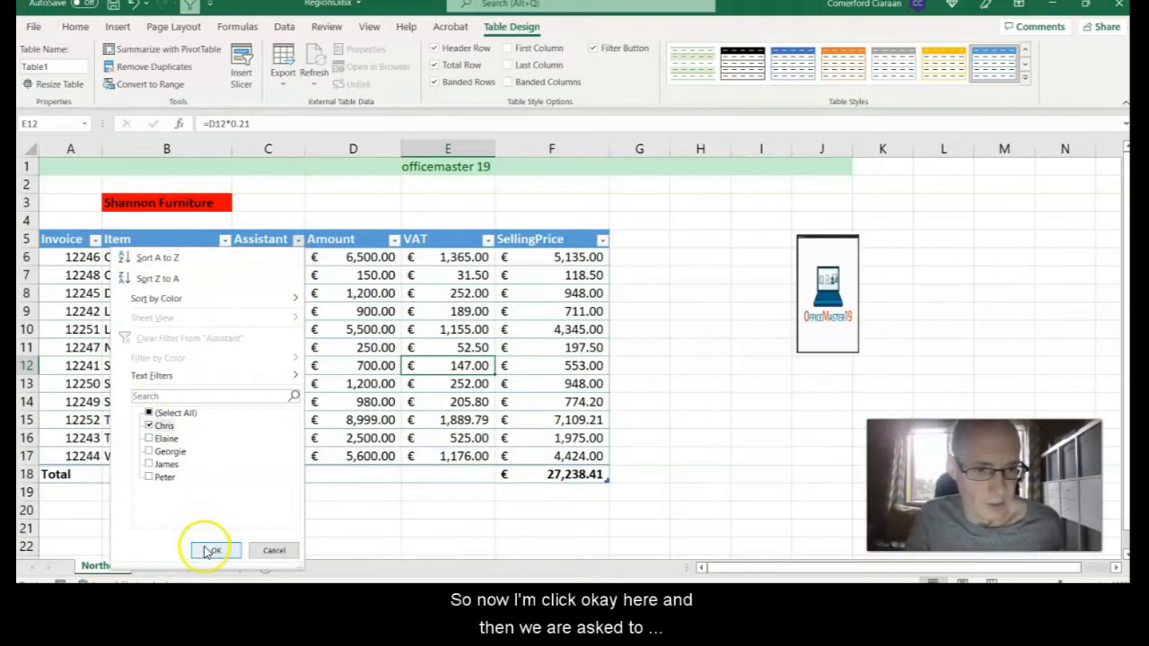
{"action": "left_click", "coordinate": [273, 293]}
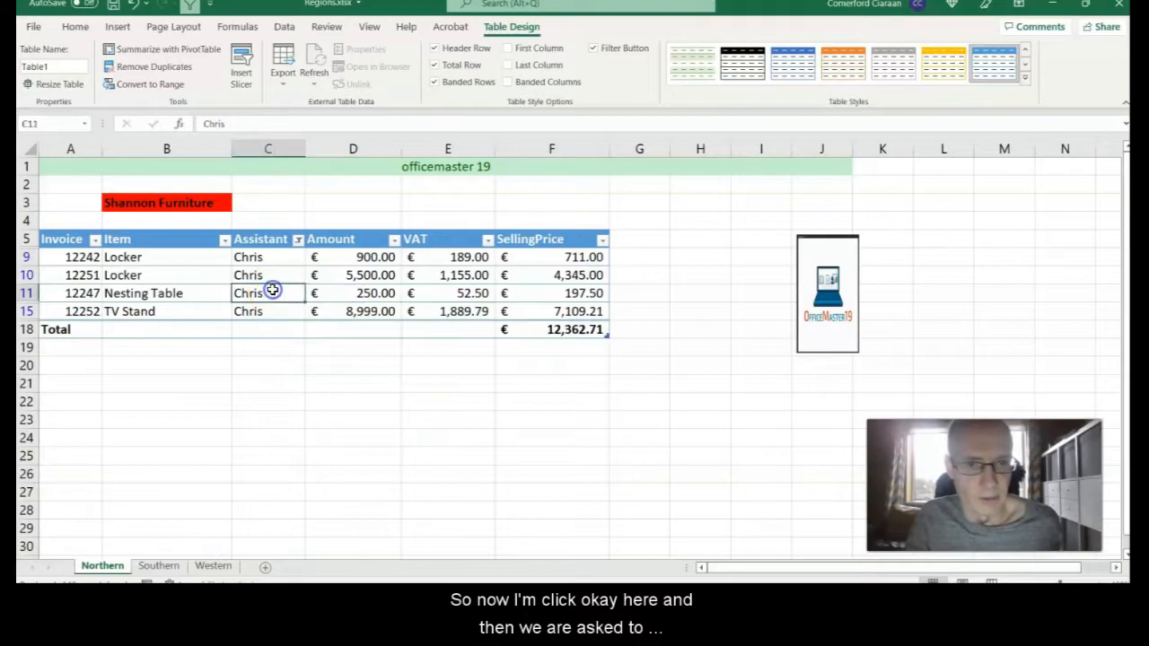
Clear the Assistant filter from the table.
{"action": "left_click", "coordinate": [284, 26]}
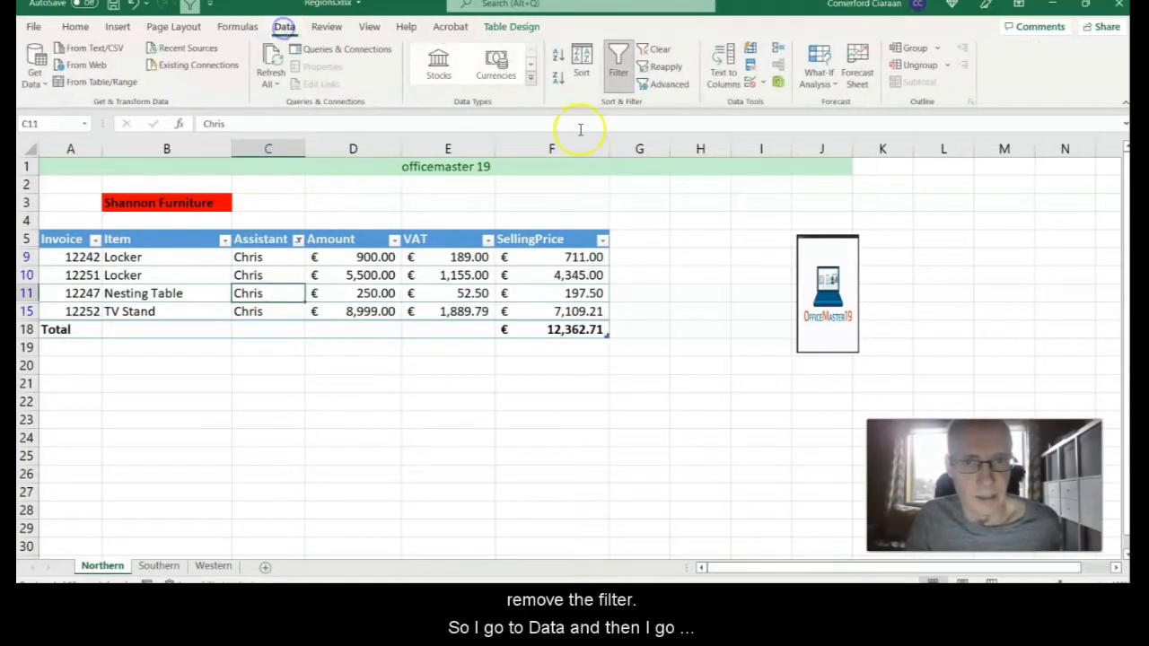
{"action": "left_click", "coordinate": [653, 54]}
{"action": "left_click", "coordinate": [333, 294]}
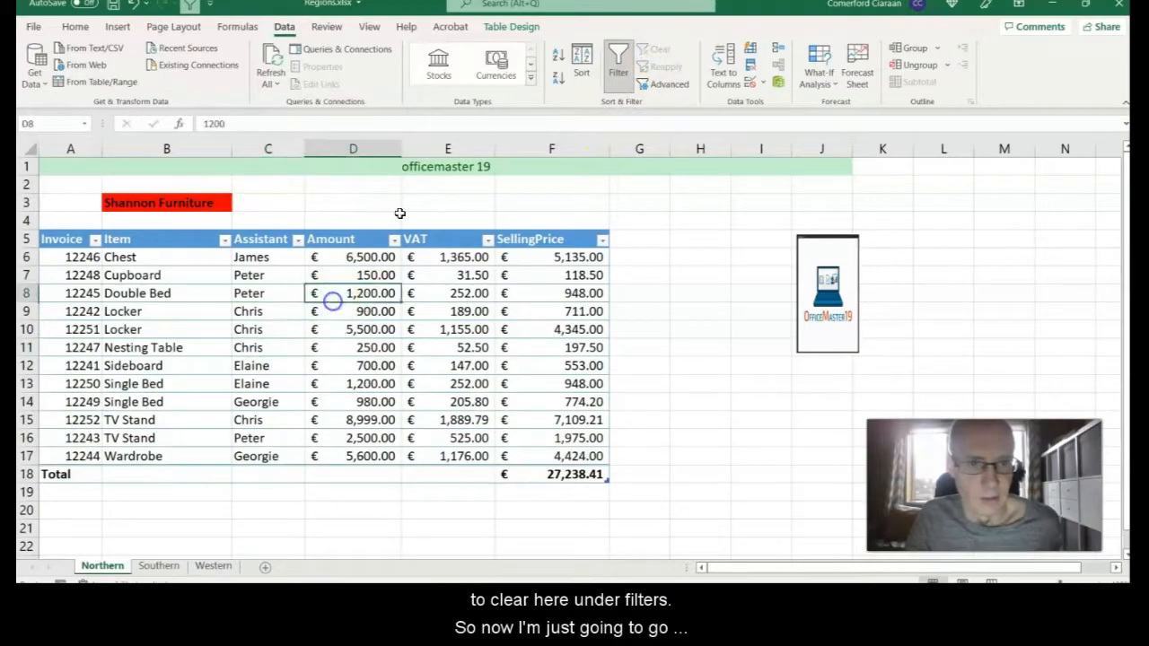
Turn on the Last Column style option to emphasise the table's SellingPrice column.
{"action": "left_click", "coordinate": [513, 27]}
{"action": "left_click", "coordinate": [363, 350]}
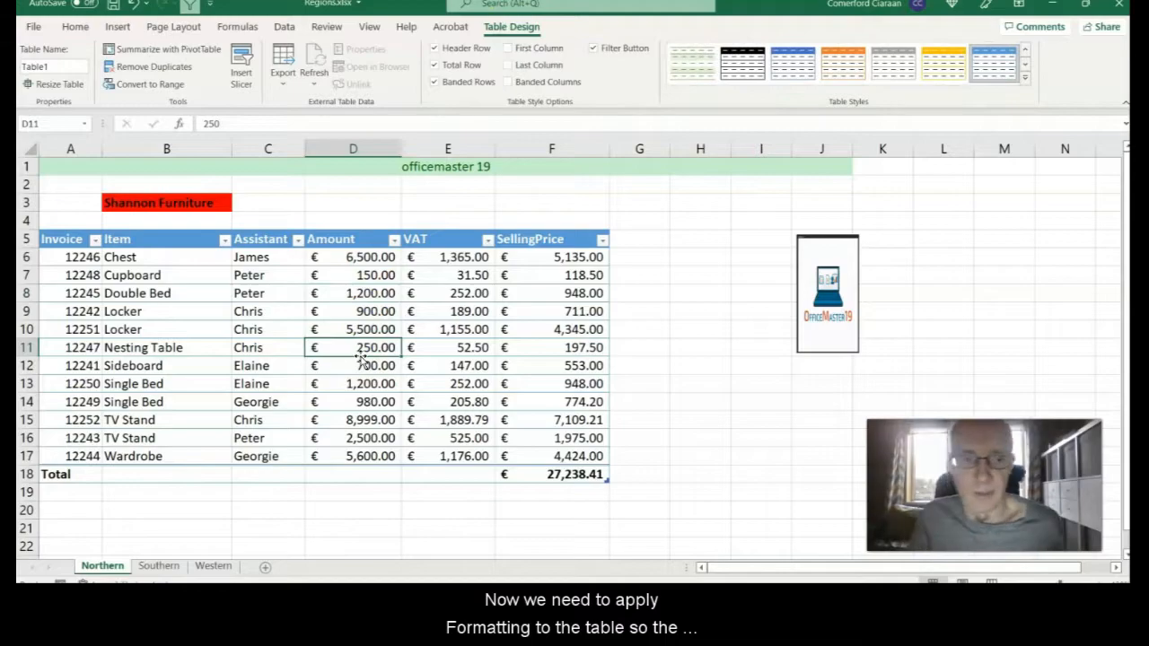
{"action": "left_click", "coordinate": [509, 67]}
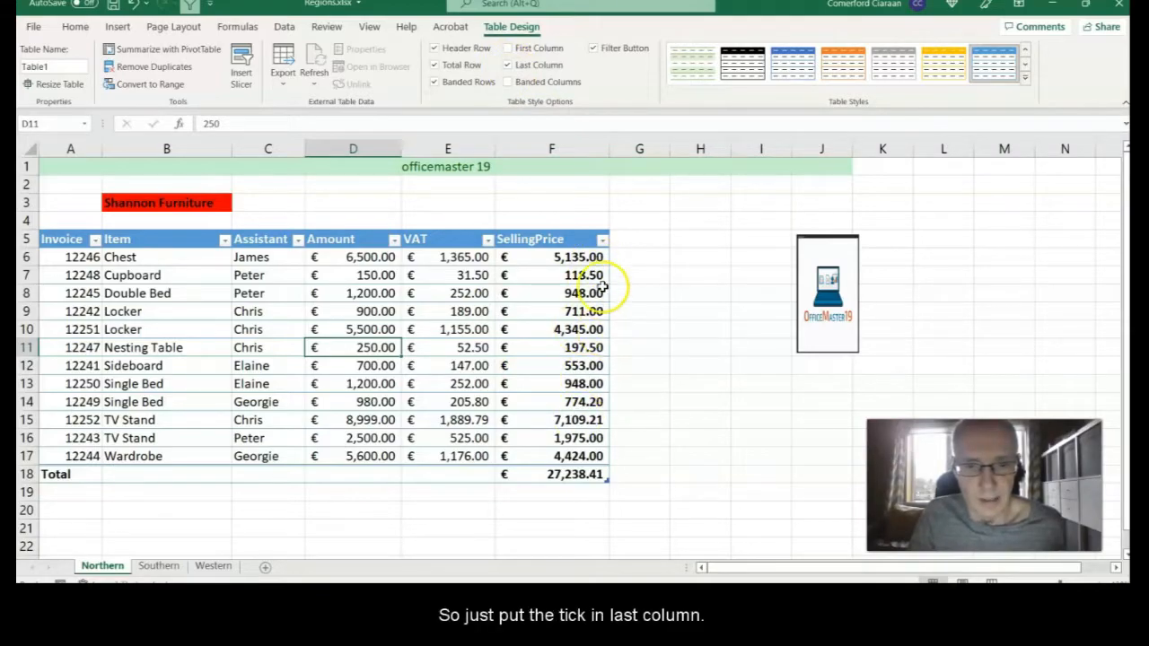
Filter the SellingPrice column to show only values less than 1000.
{"action": "left_click", "coordinate": [602, 241]}
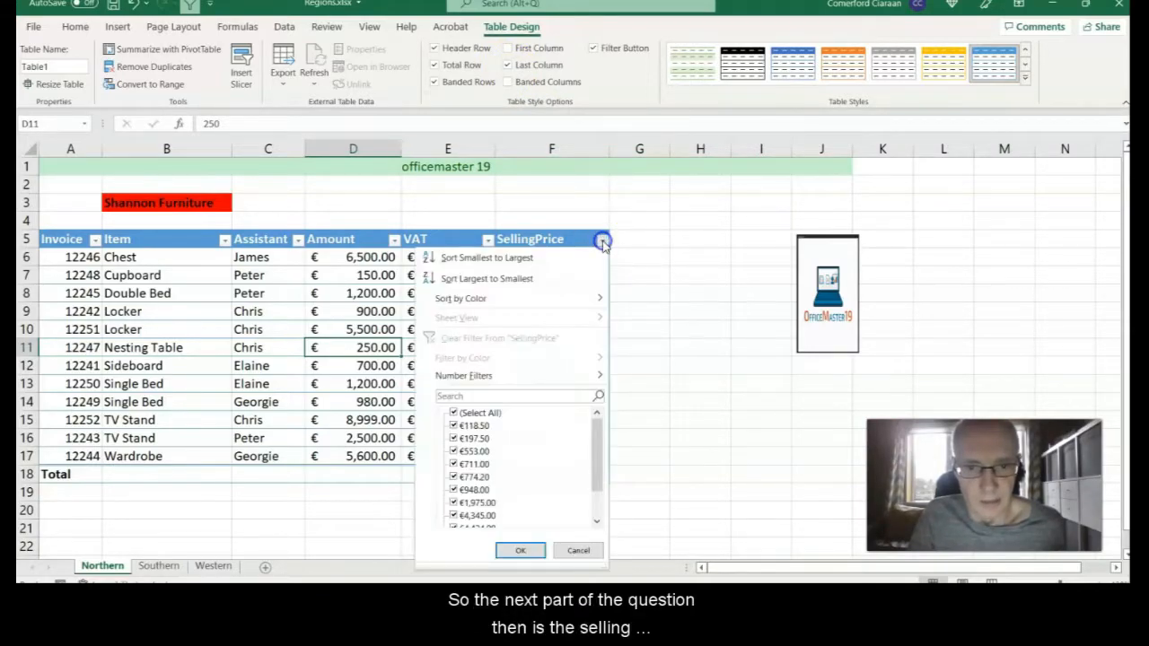
{"action": "mouse_move", "coordinate": [584, 376]}
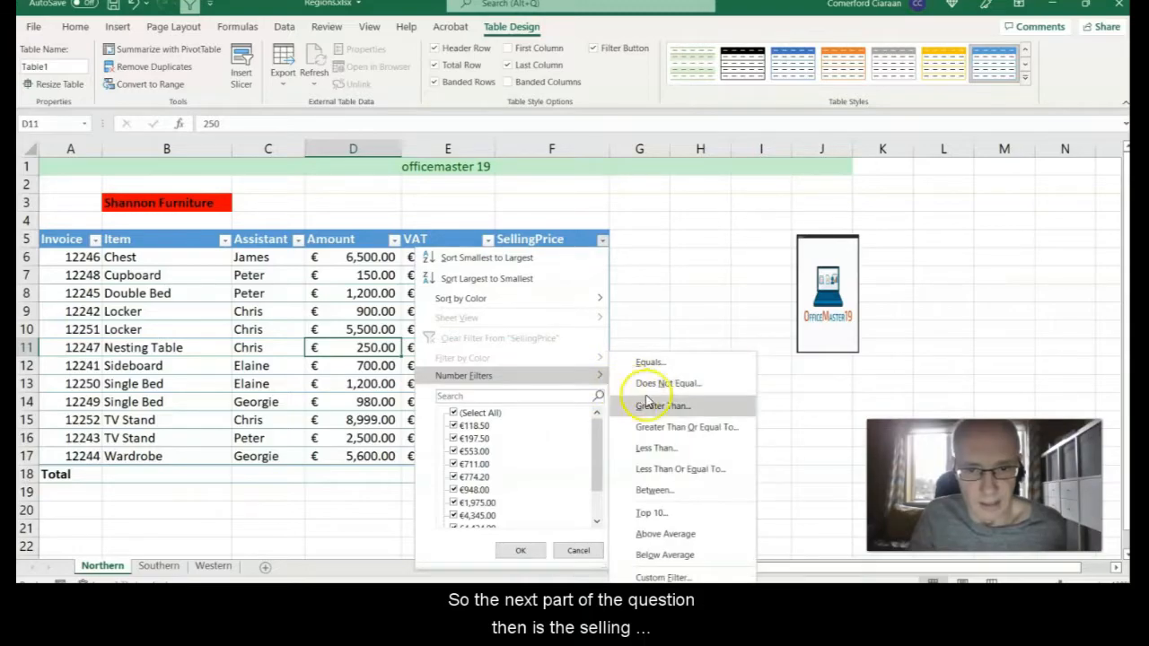
{"action": "left_click", "coordinate": [656, 448]}
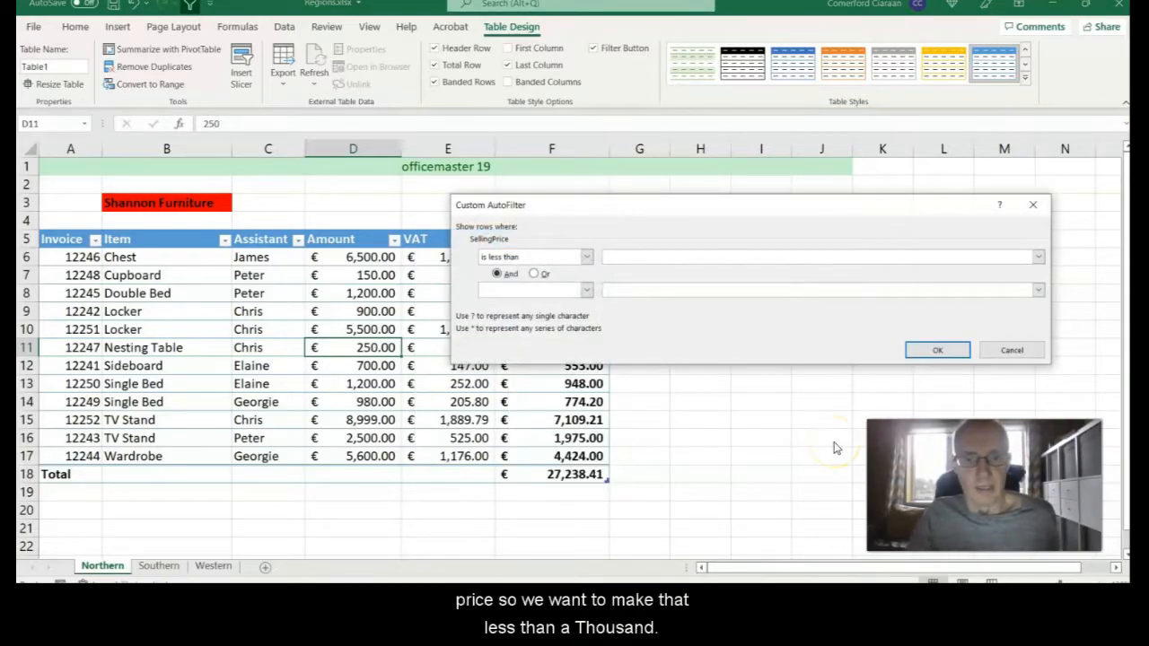
{"action": "type", "text": "1000"}
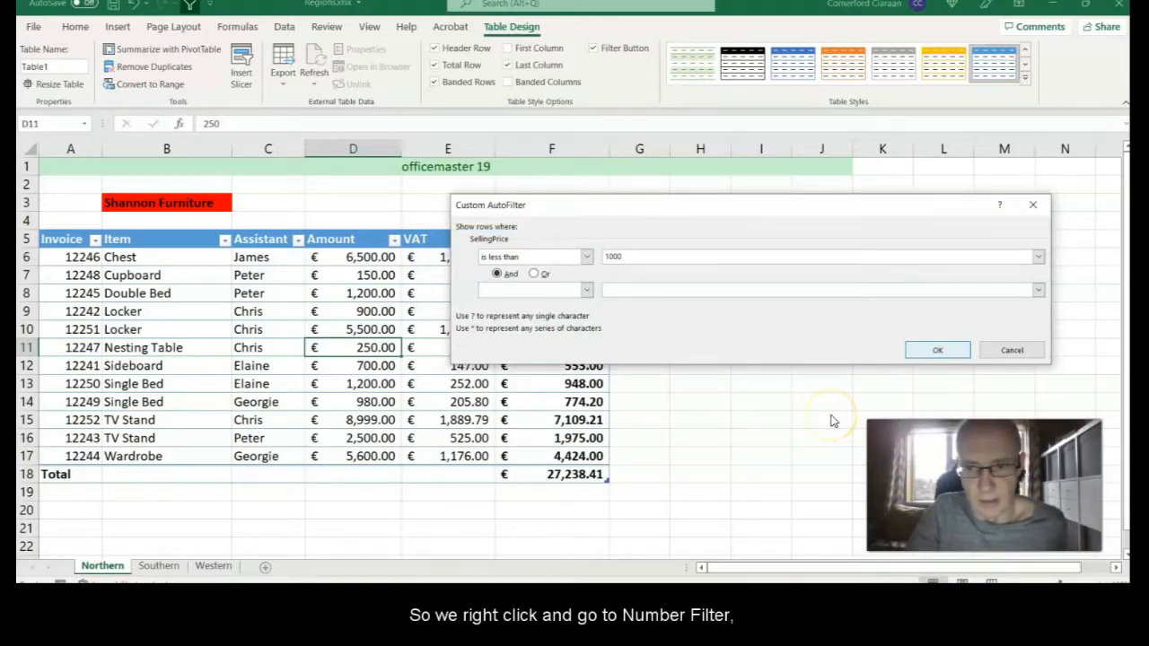
{"action": "left_click", "coordinate": [937, 350]}
{"action": "left_click", "coordinate": [546, 332]}
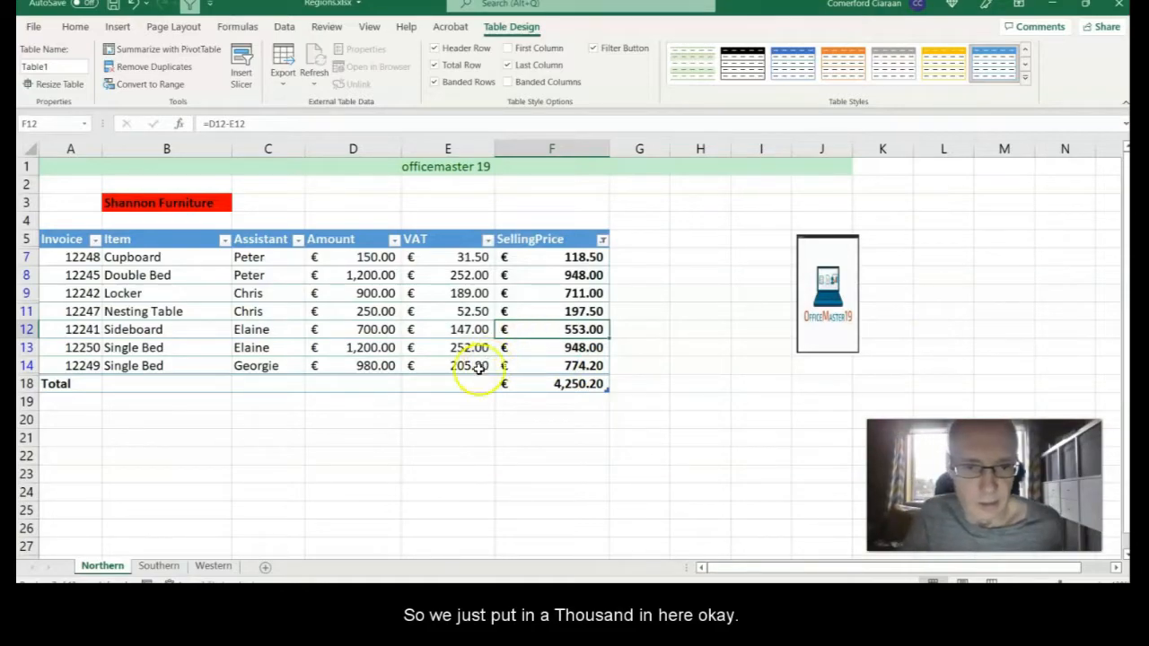
Insert an entire sheet row directly above the table's Total row.
{"action": "left_click", "coordinate": [435, 385]}
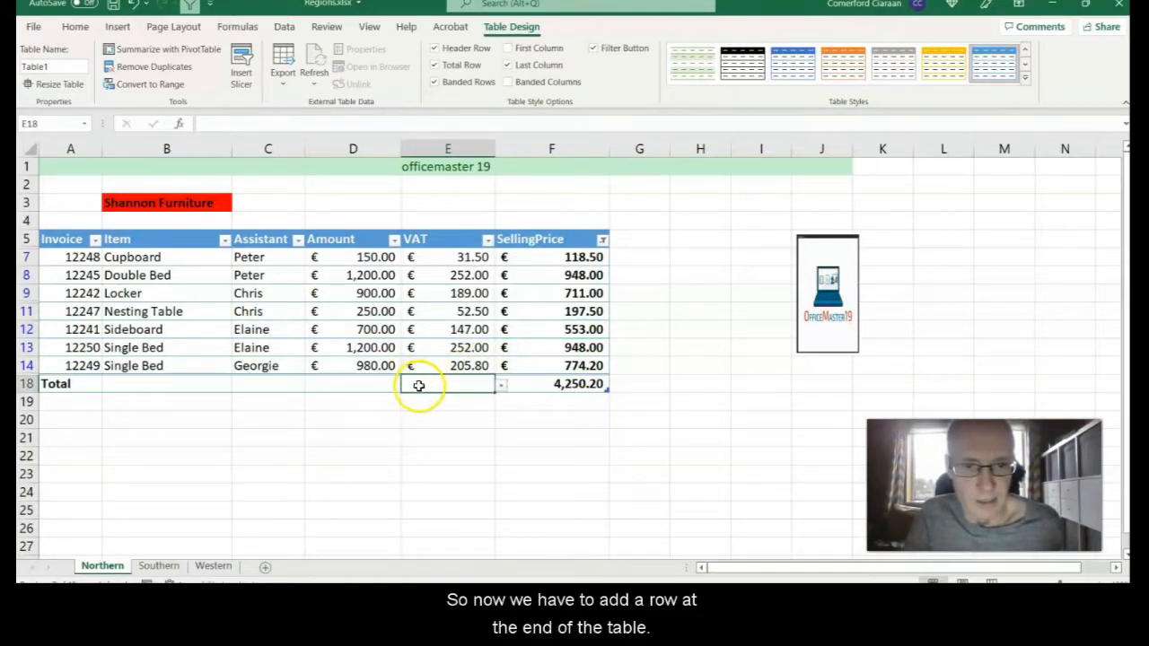
{"action": "right_click", "coordinate": [419, 385]}
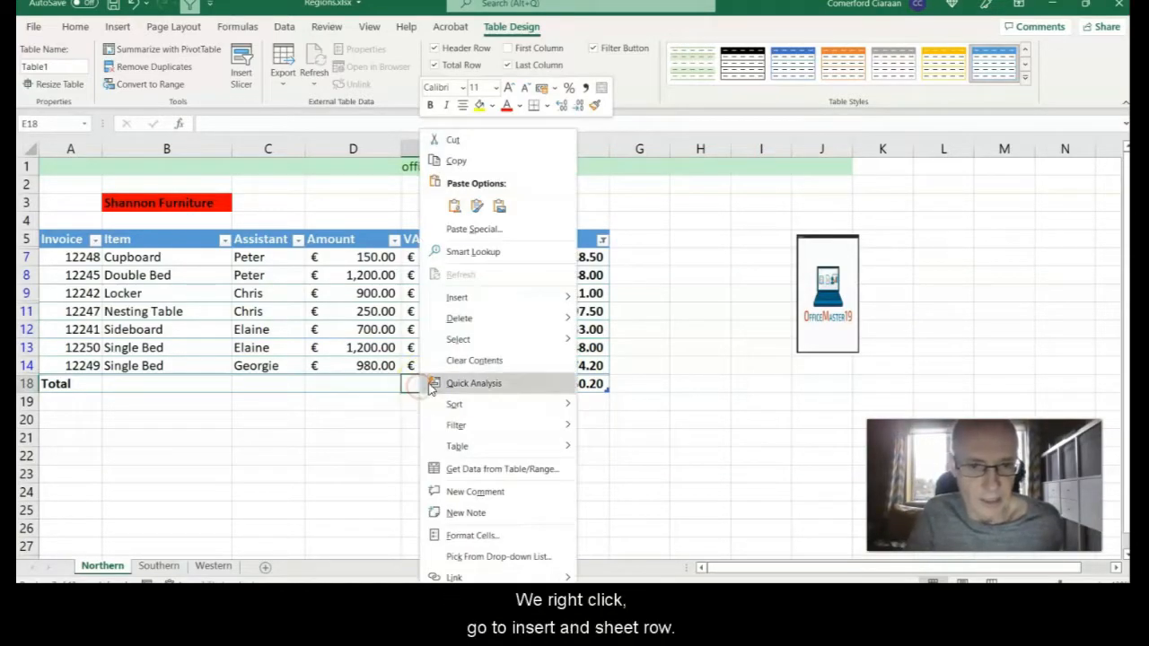
{"action": "mouse_move", "coordinate": [564, 304]}
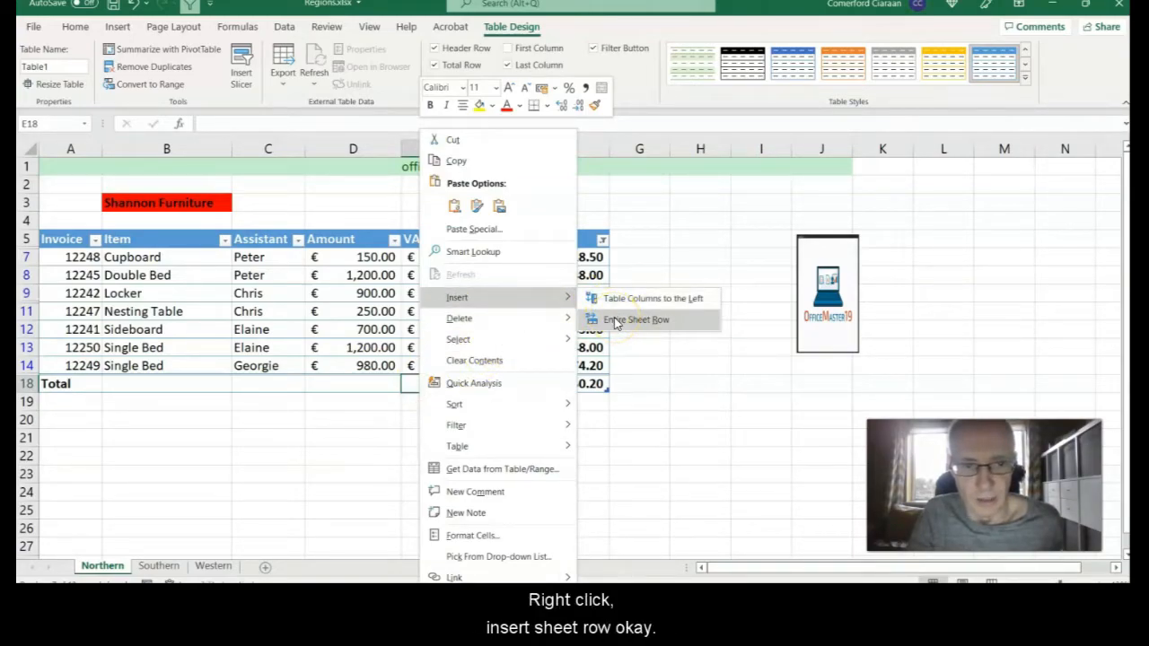
{"action": "left_click", "coordinate": [615, 323]}
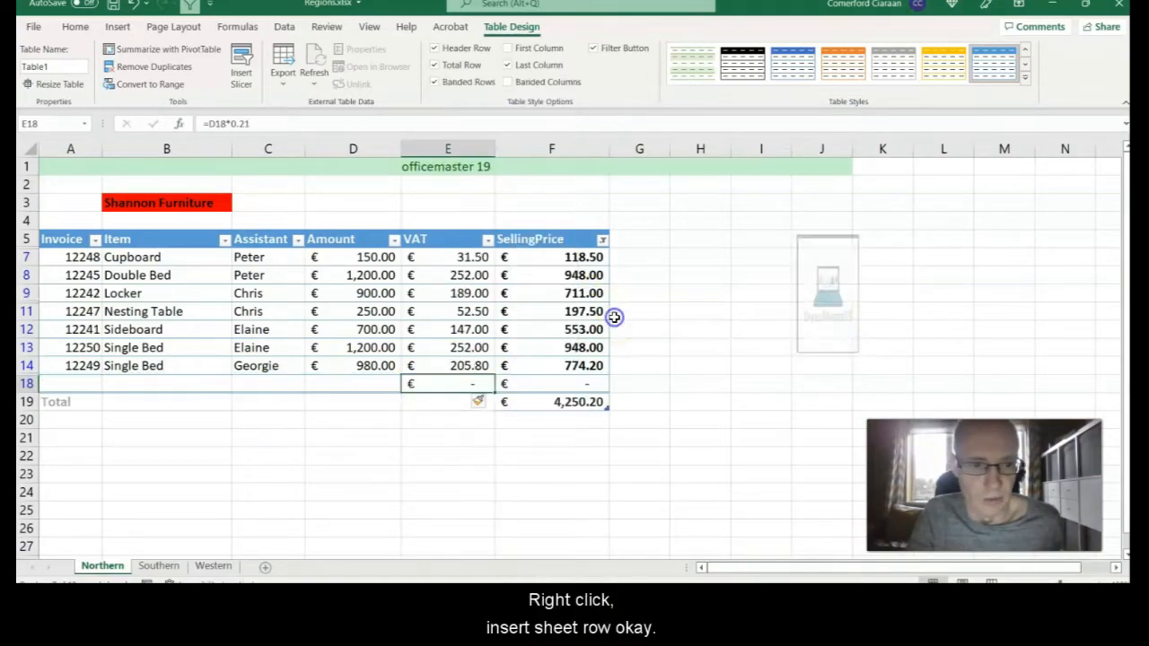
{"action": "left_click", "coordinate": [258, 380]}
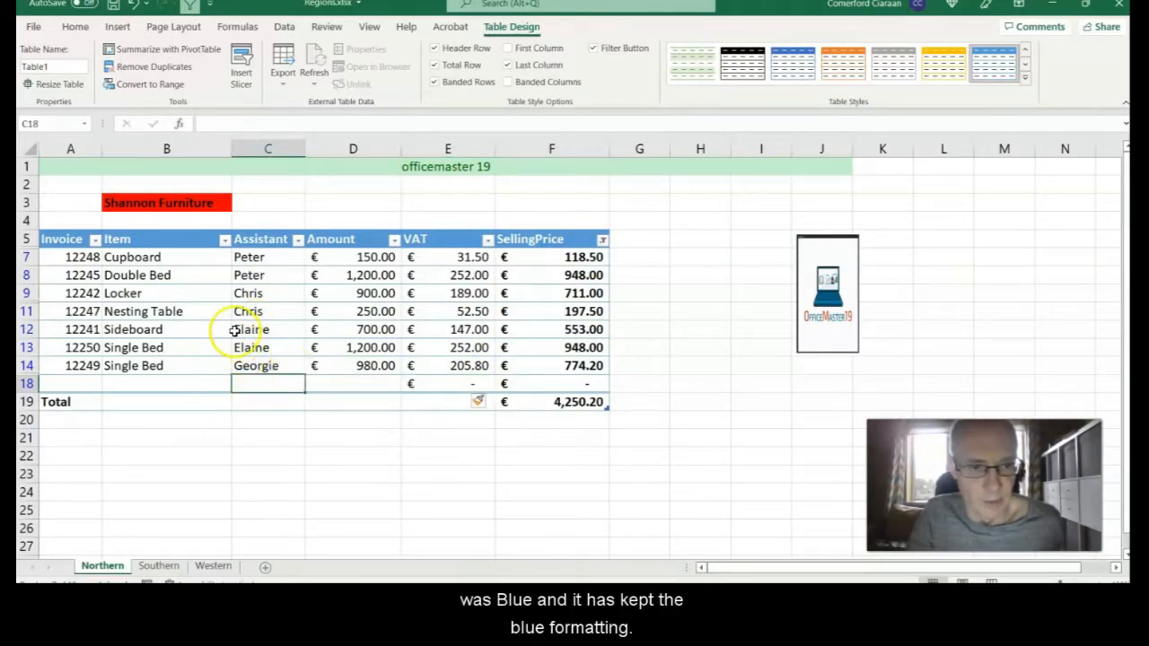
Delete the Invoice column from the table.
{"action": "left_click", "coordinate": [79, 311]}
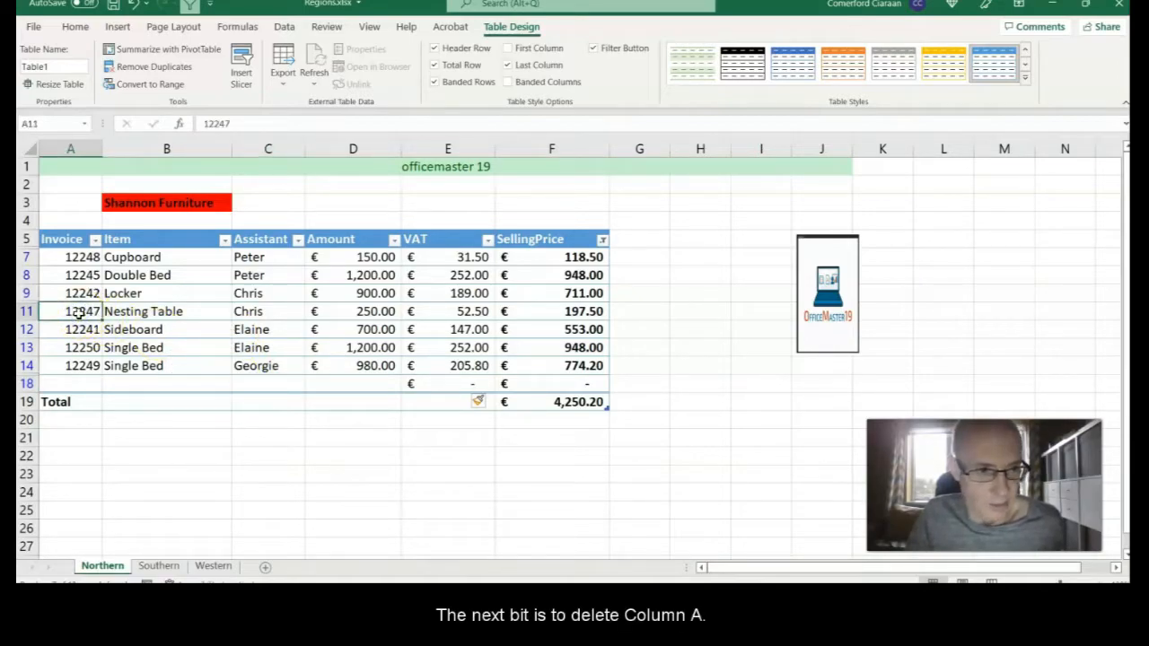
{"action": "right_click", "coordinate": [79, 311]}
{"action": "left_click", "coordinate": [112, 332]}
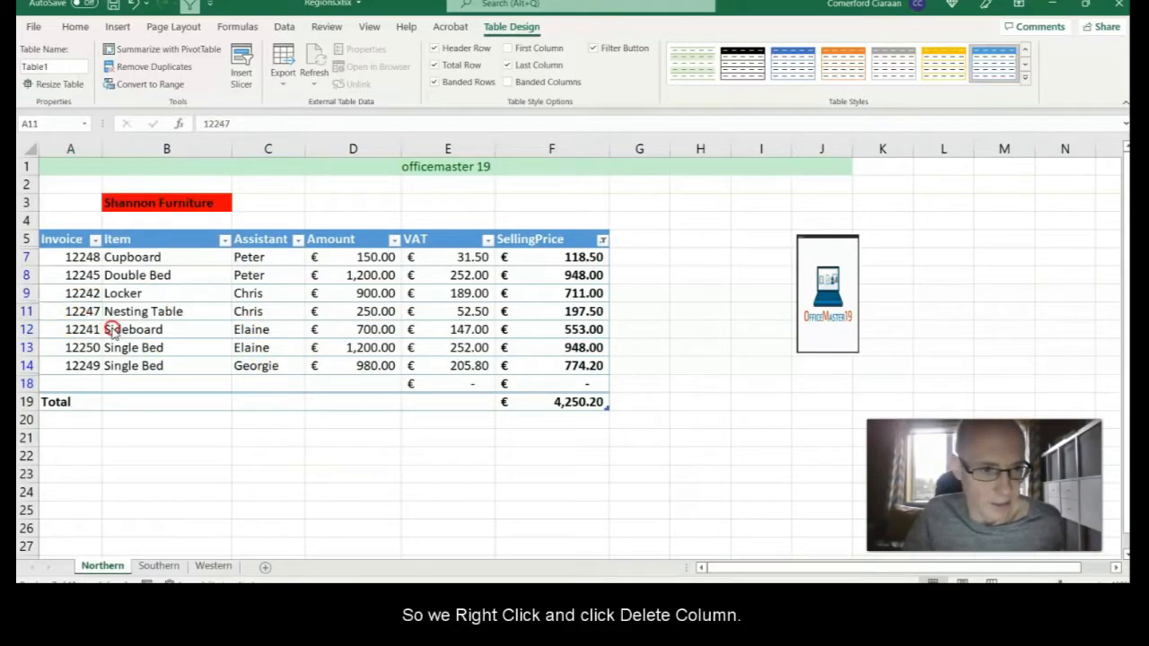
{"action": "left_click", "coordinate": [61, 309]}
{"action": "right_click", "coordinate": [61, 310]}
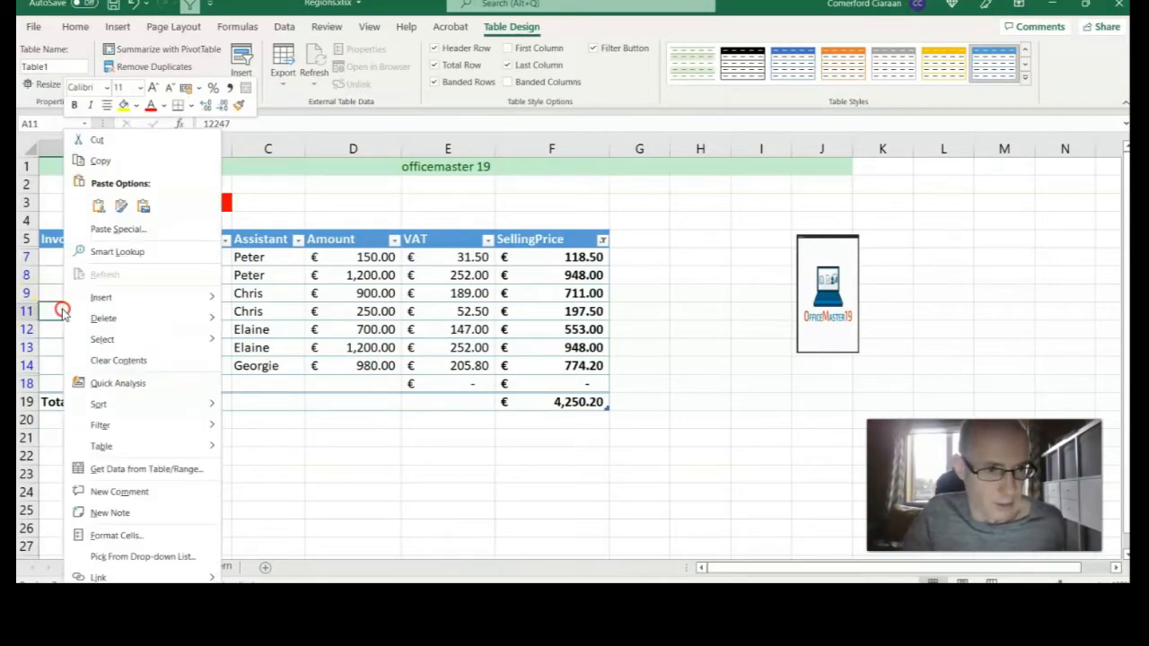
{"action": "mouse_move", "coordinate": [108, 297]}
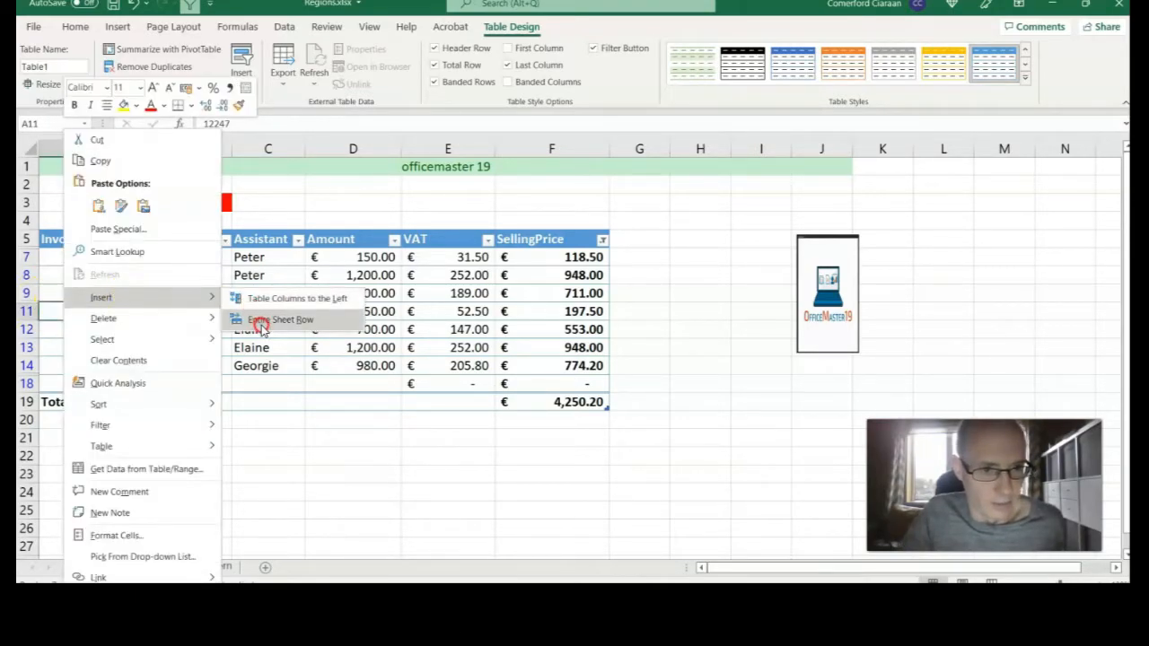
{"action": "mouse_move", "coordinate": [174, 317]}
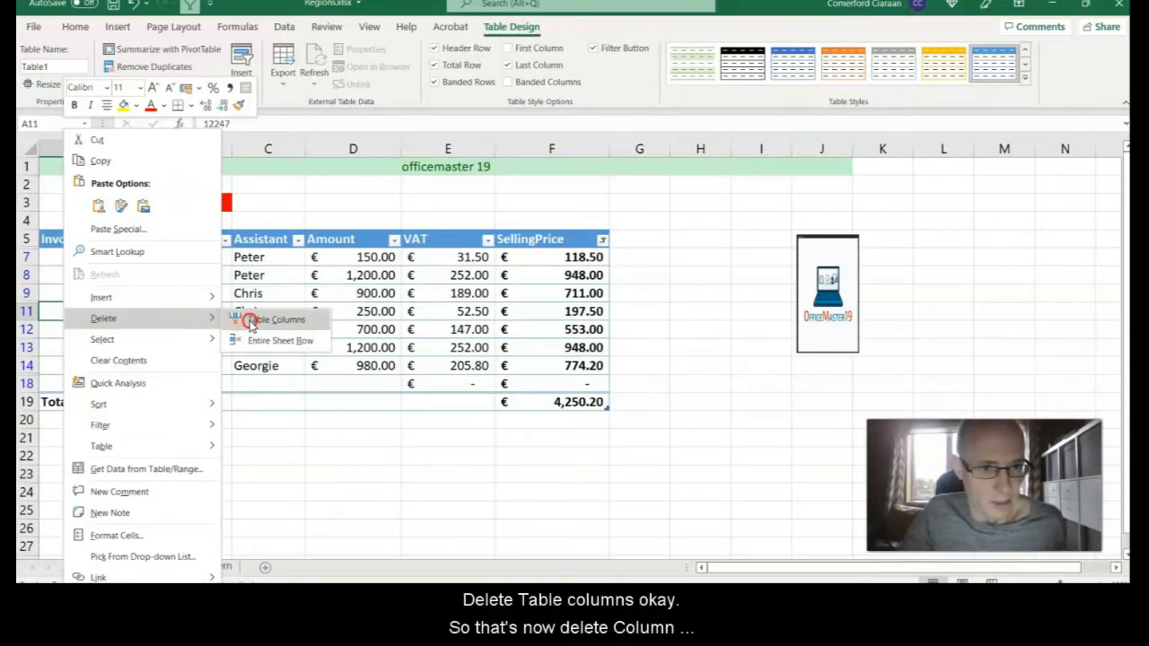
{"action": "left_click", "coordinate": [252, 325]}
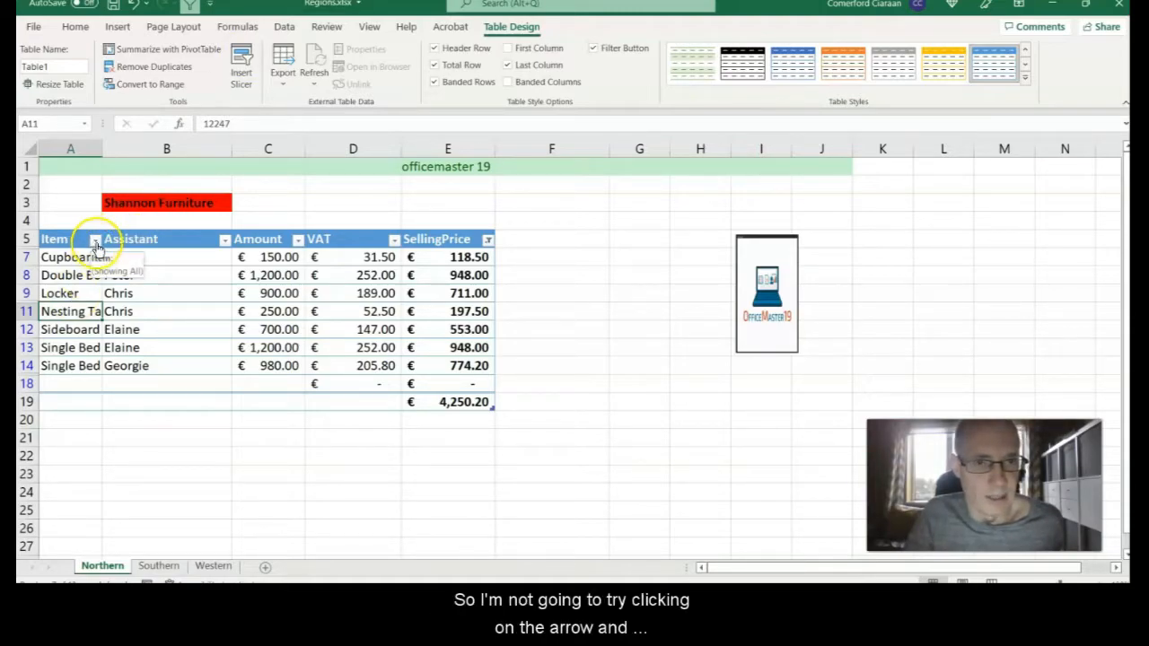
Sort the table by Item from Z to A and convert it to a normal range.
{"action": "left_click", "coordinate": [283, 27]}
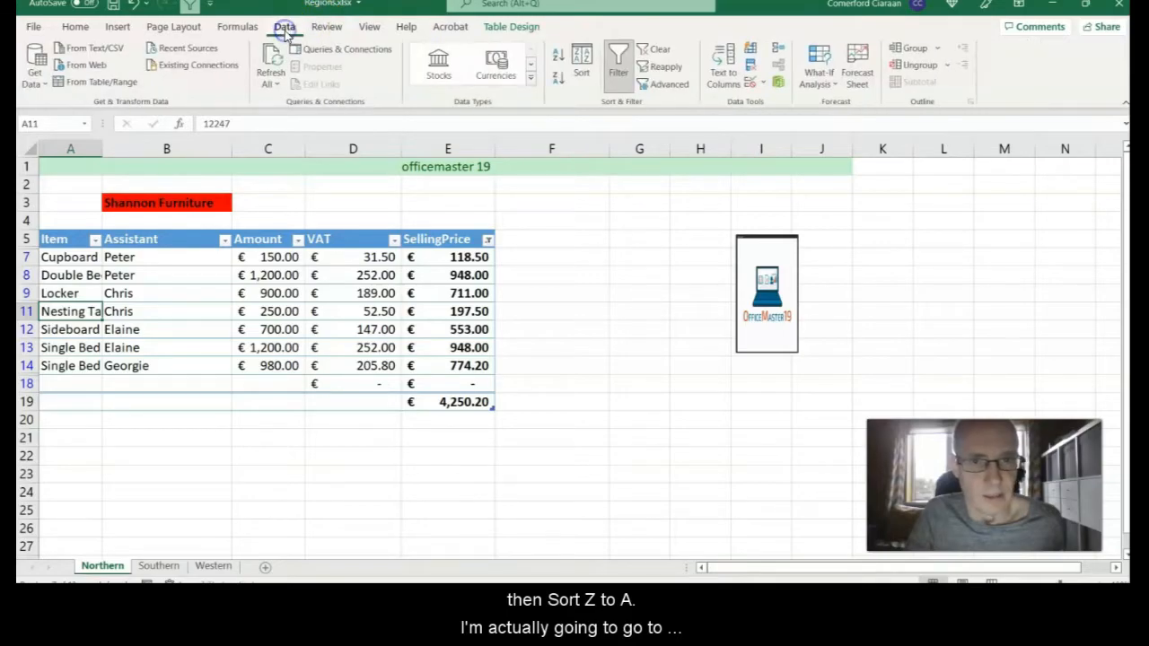
{"action": "left_click", "coordinate": [556, 85]}
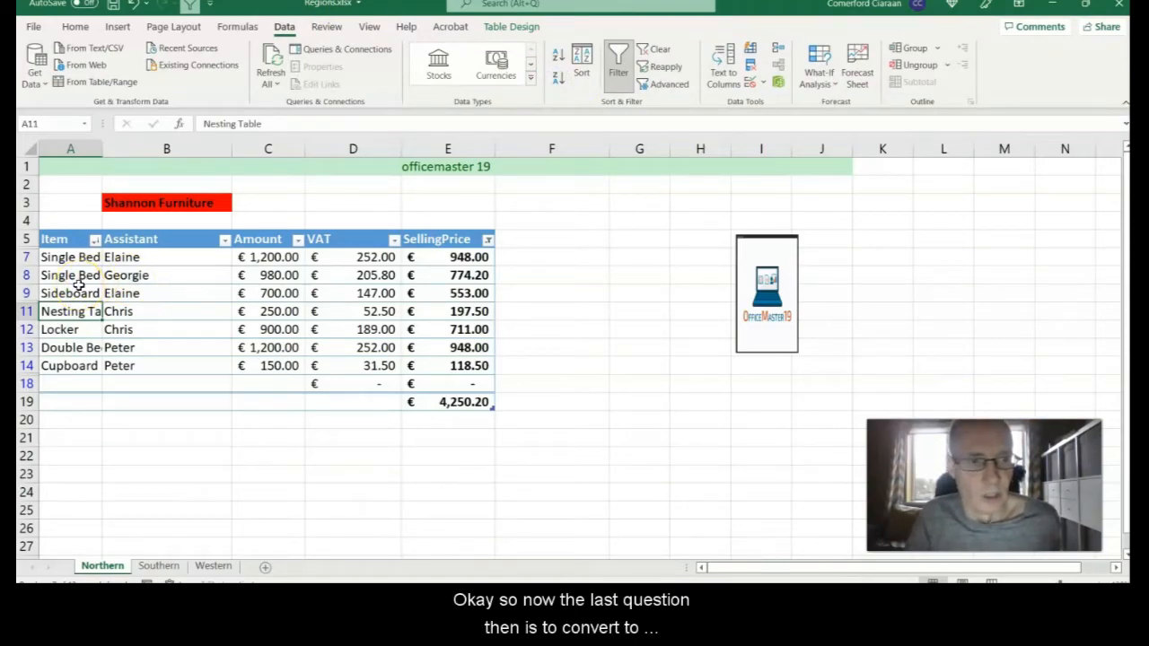
{"action": "left_click", "coordinate": [525, 27]}
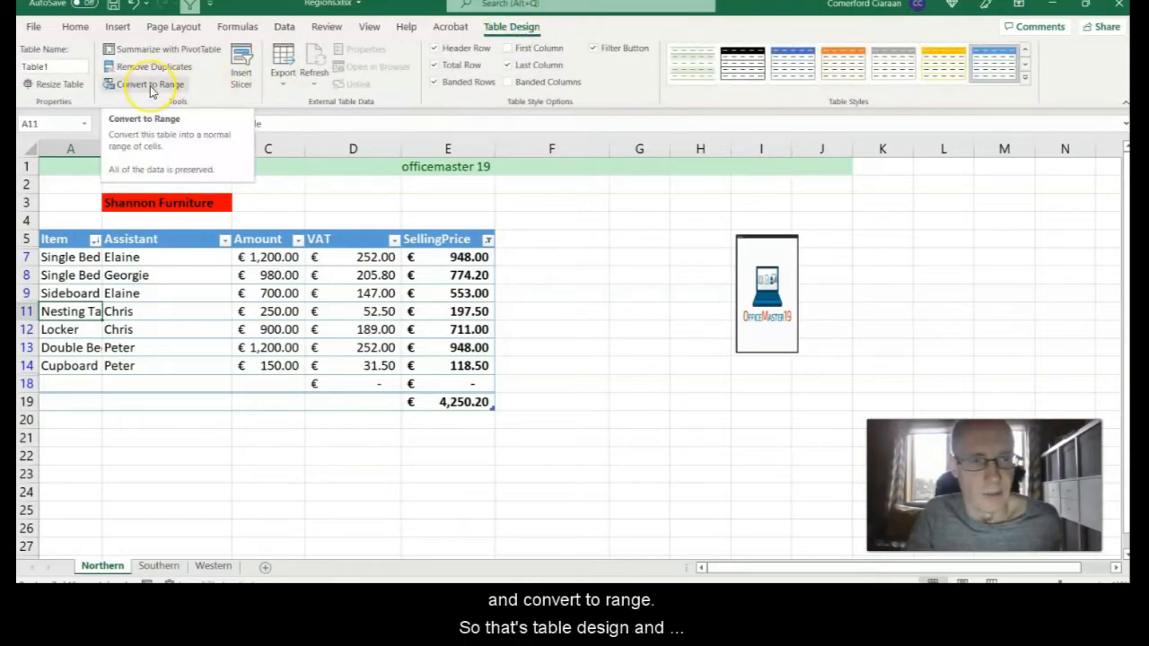
{"action": "left_click", "coordinate": [150, 86]}
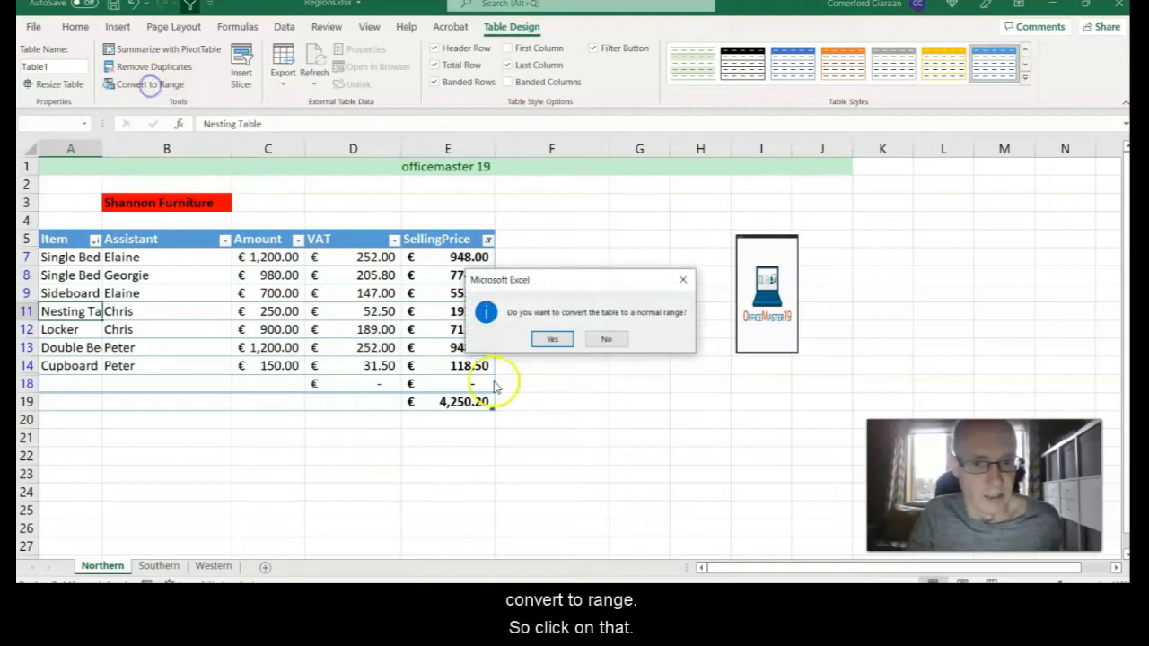
{"action": "left_click", "coordinate": [554, 340]}
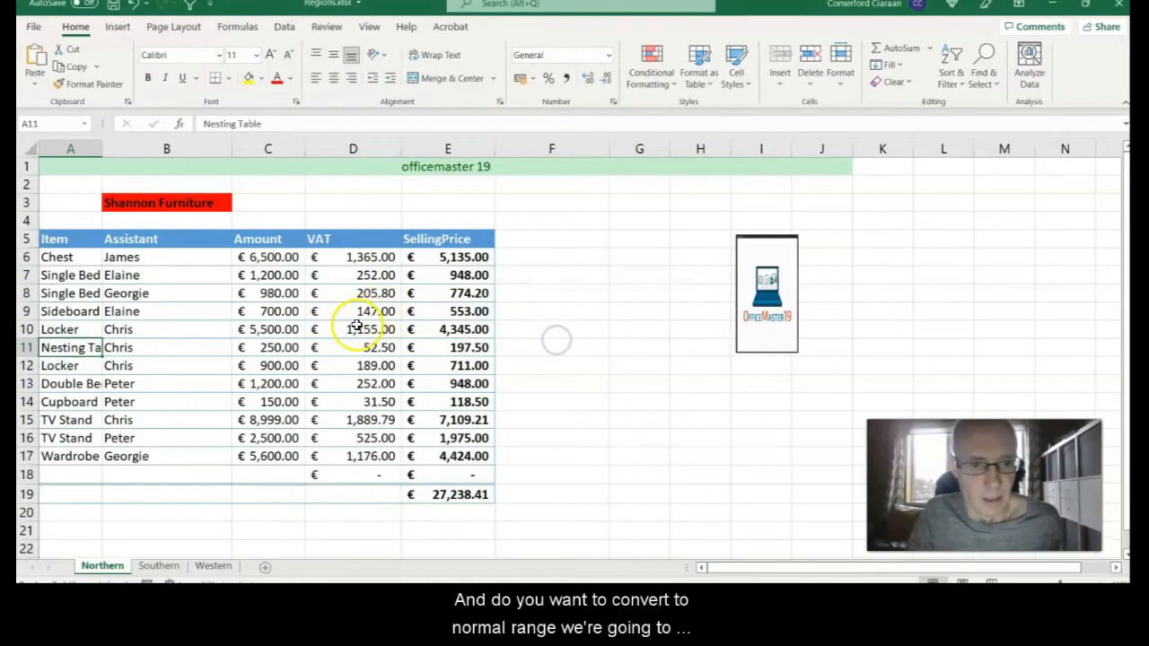
{"action": "left_click", "coordinate": [356, 326]}
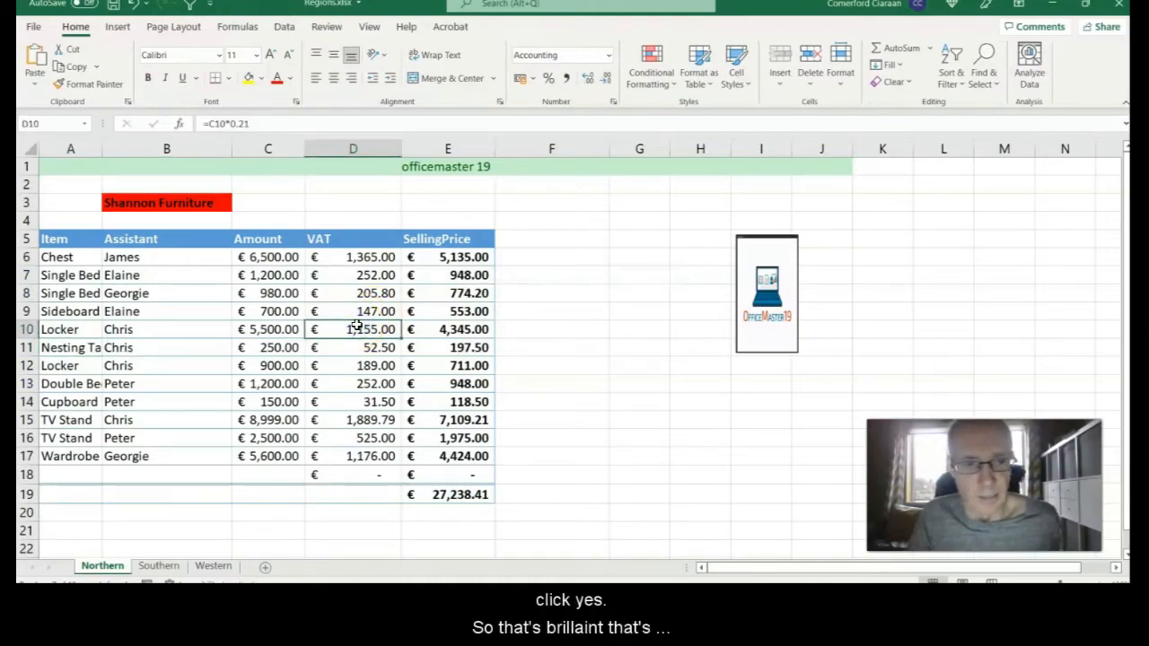